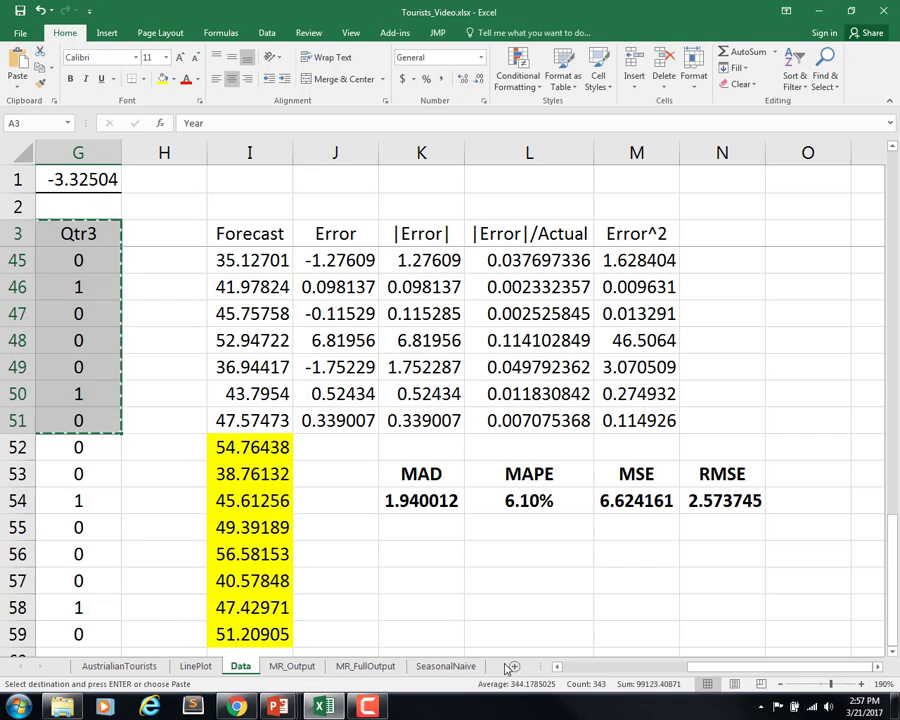
Step: Paste the copied tourist data into a new worksheet and move that sheet to the end, after SeasonalNaive
click(514, 666)
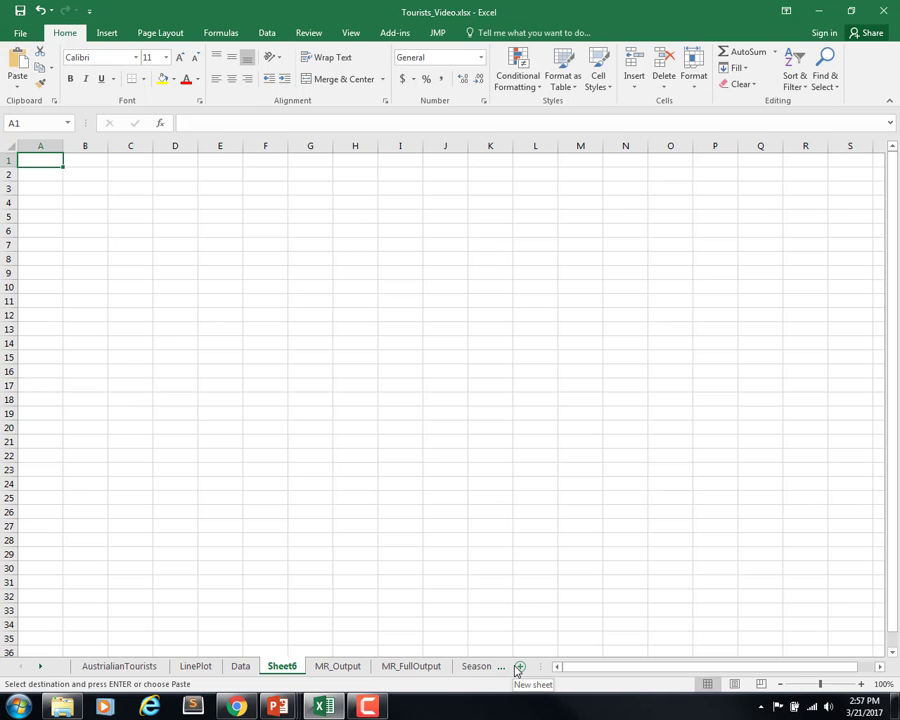
key(ctrl+v)
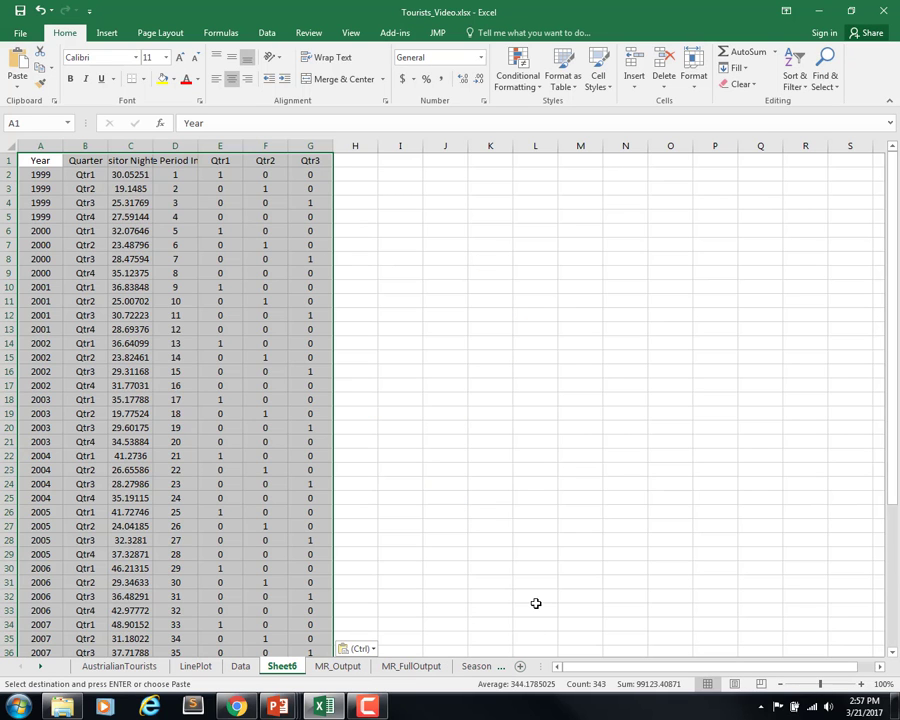
scroll(536, 603, down, 5)
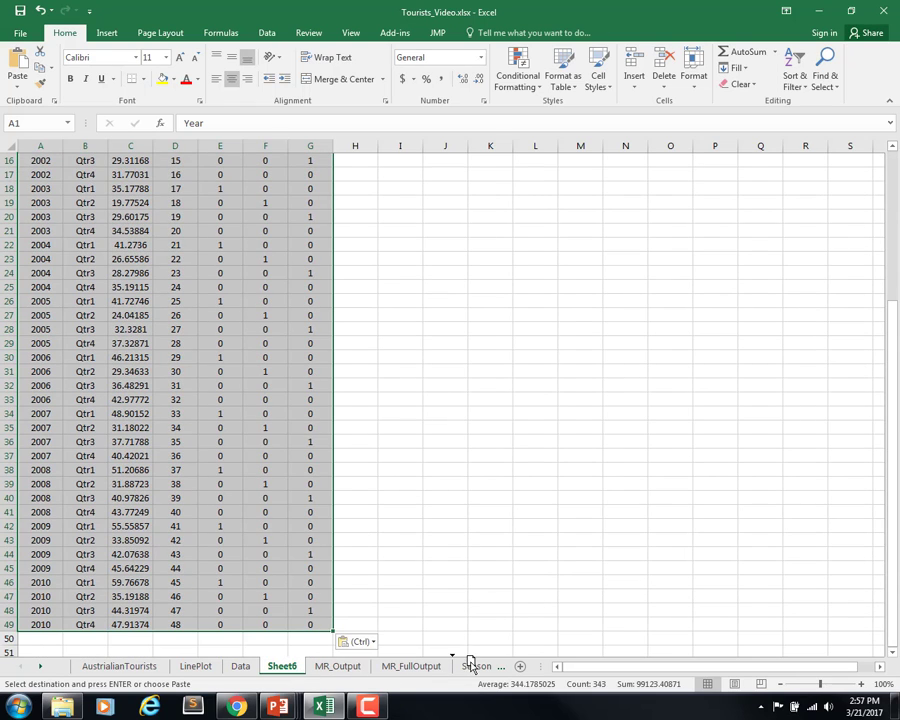
mouse_move(487, 663)
mouse_down()
mouse_move(494, 660)
mouse_move(457, 660)
mouse_move(500, 662)
mouse_up()
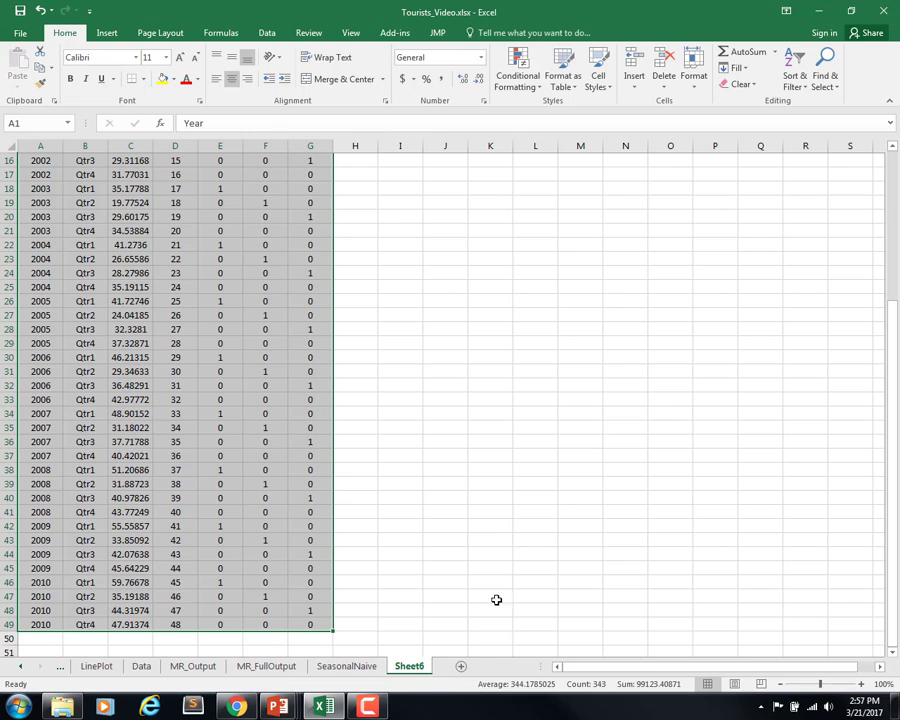
scroll(475, 553, up, 5)
click(412, 316)
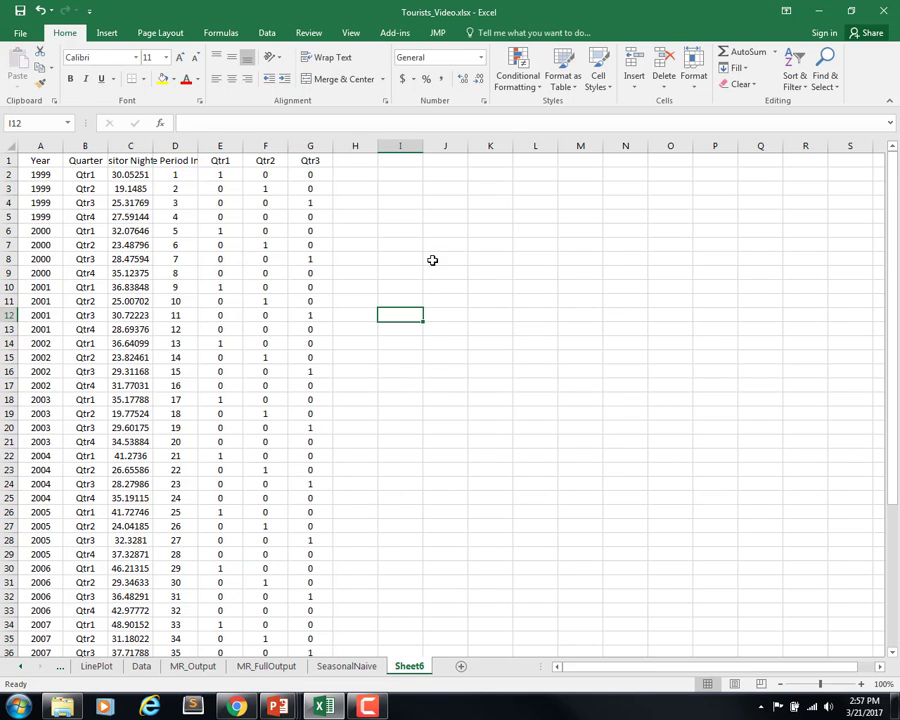
Step: Start a Forecast Sheet from the visitor nights and time period index columns, range C1:D49 including headers
click(267, 32)
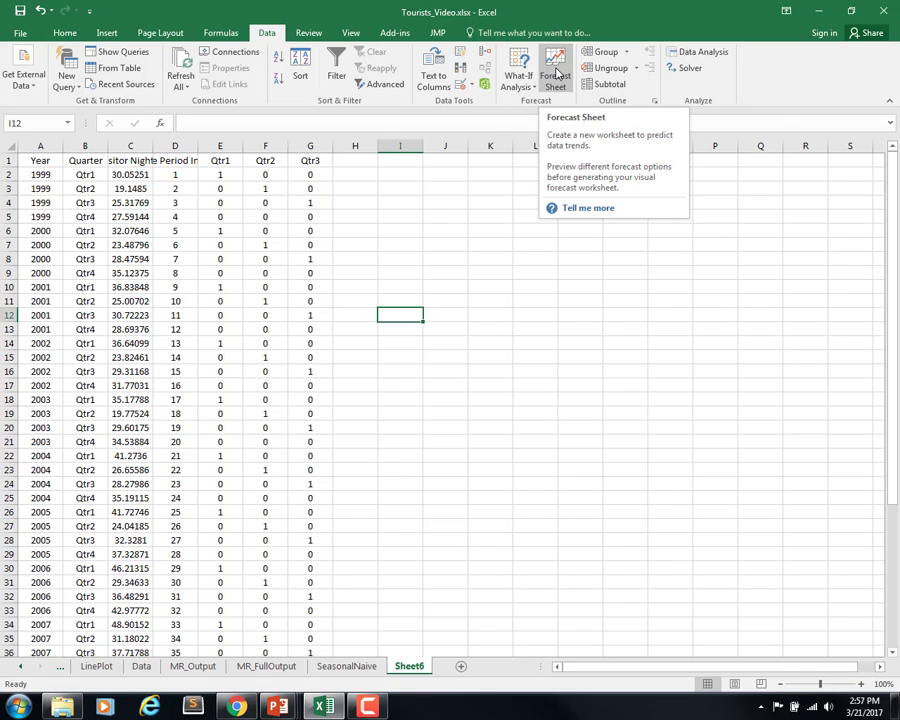
click(133, 160)
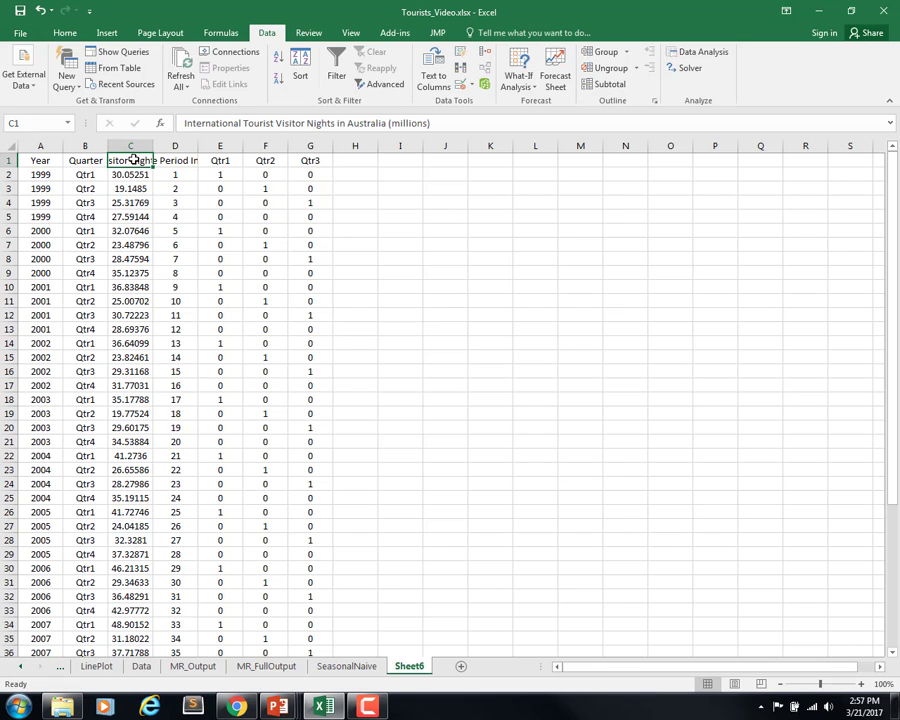
key(shift+Right)
key(End)
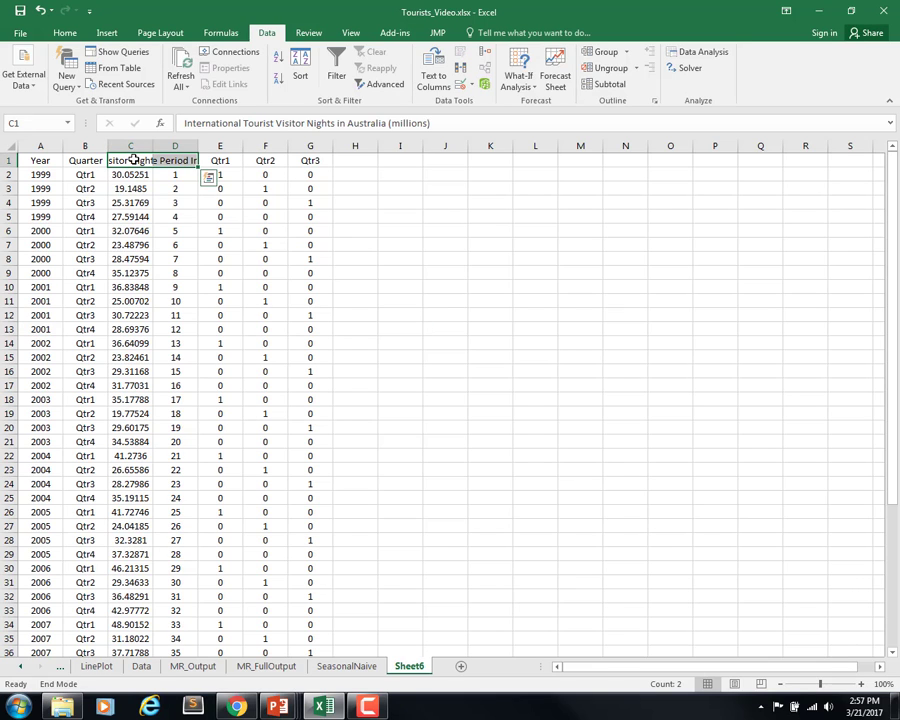
key(shift+Down)
scroll(406, 284, up, 5)
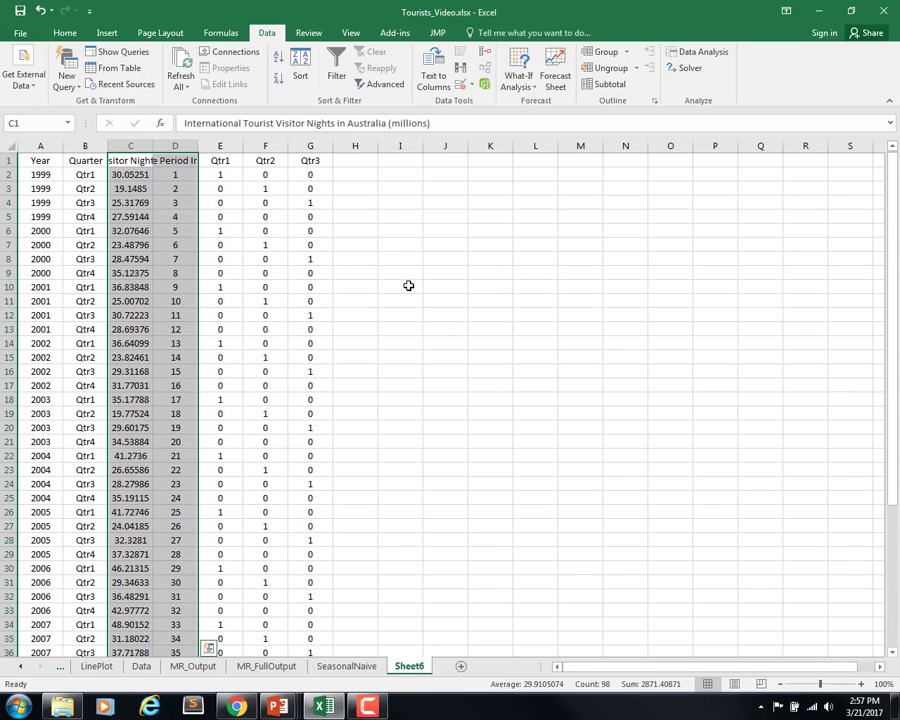
click(555, 75)
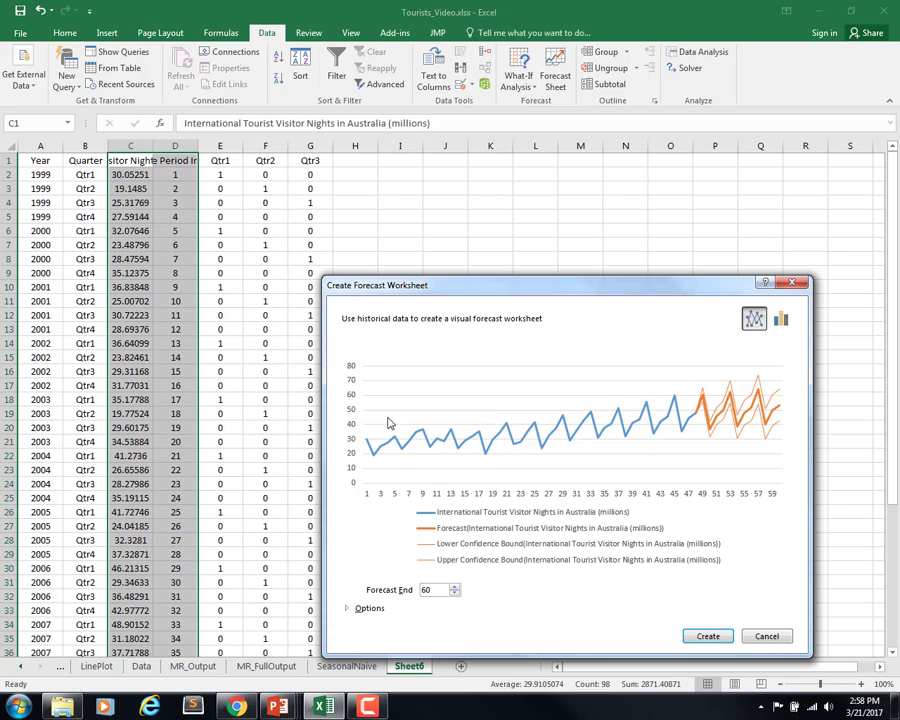
Step: Create the forecast worksheet with forecast statistics included, and move its chart off the visitor nights column onto columns C and D
drag(491, 298, 379, 195)
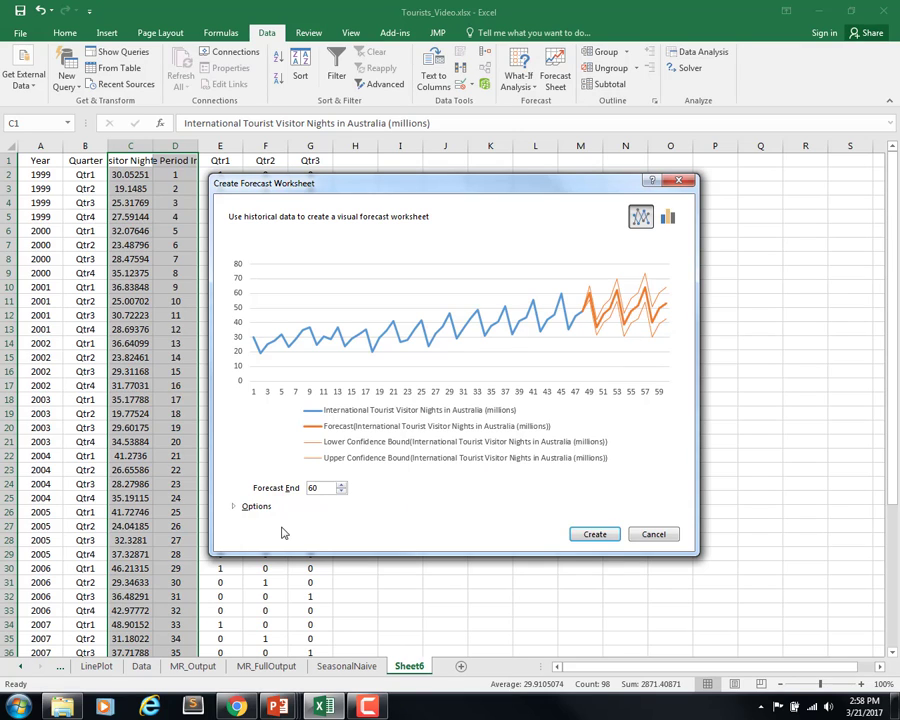
click(235, 508)
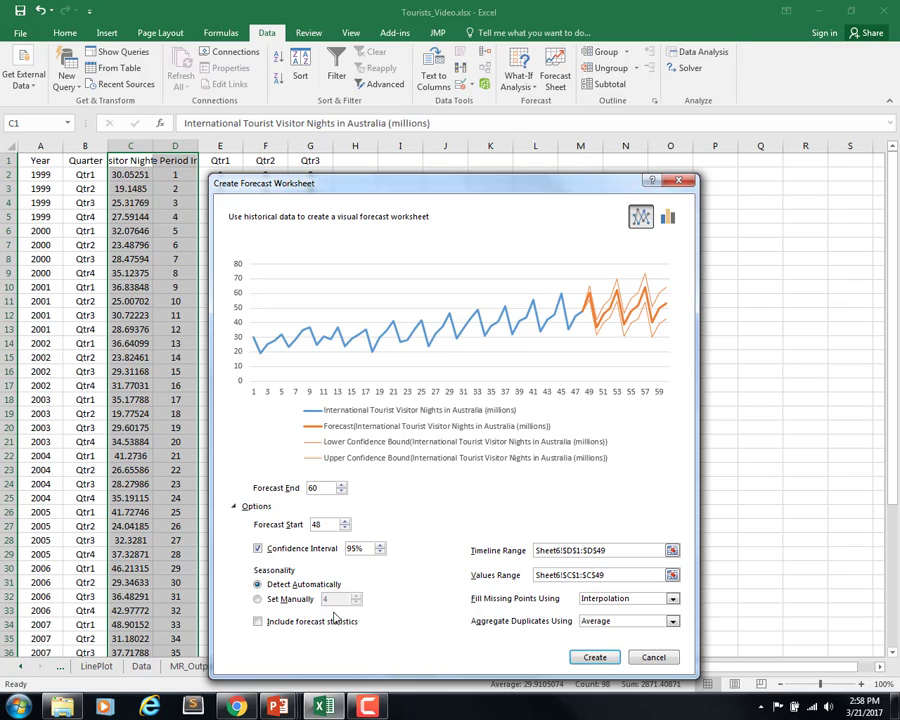
click(262, 624)
click(593, 658)
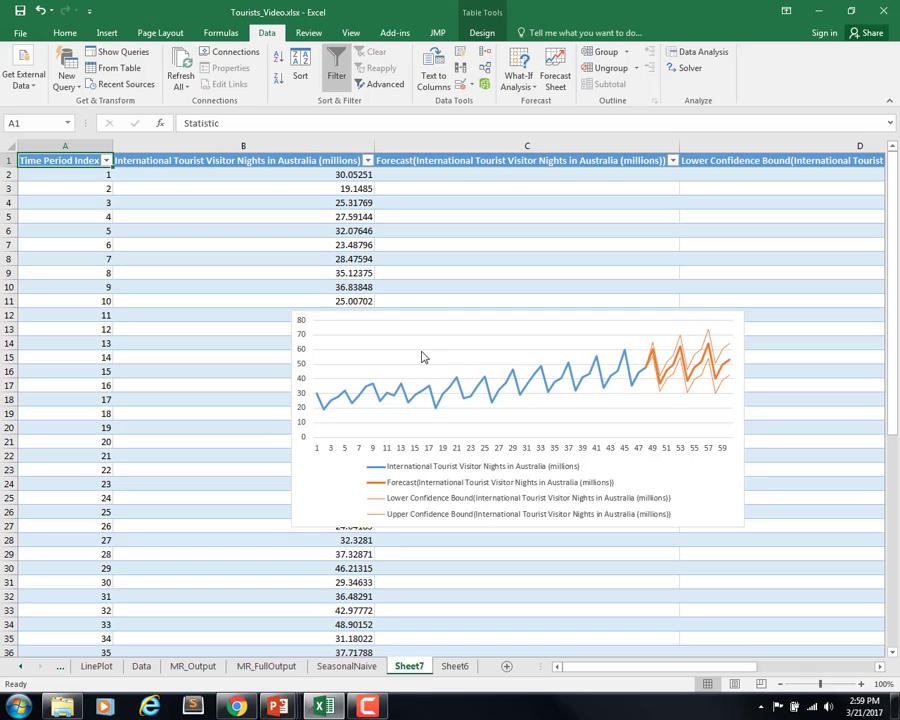
click(451, 319)
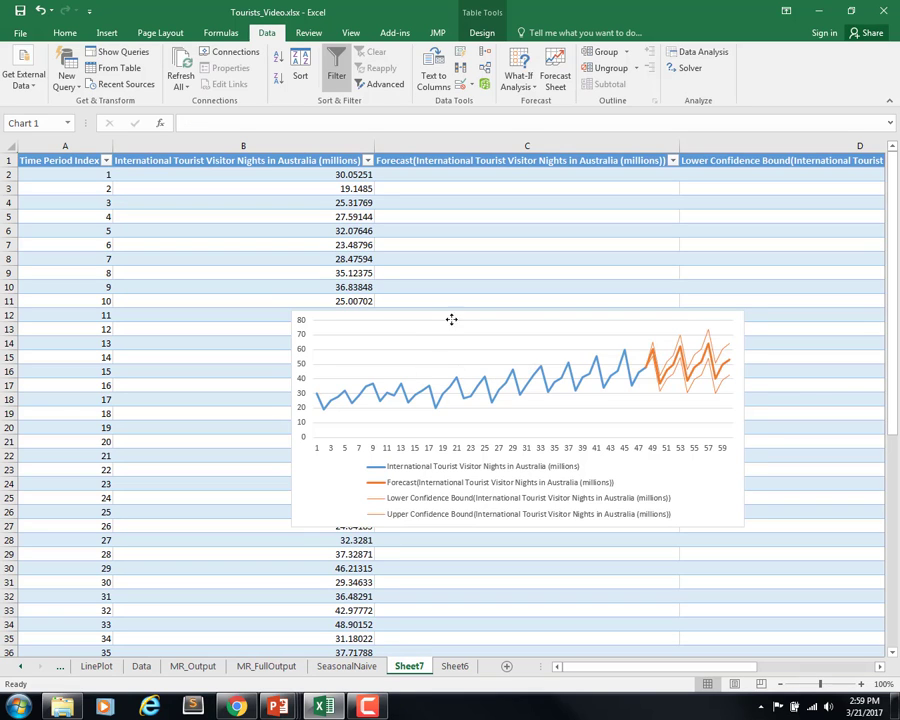
drag(451, 319, 624, 314)
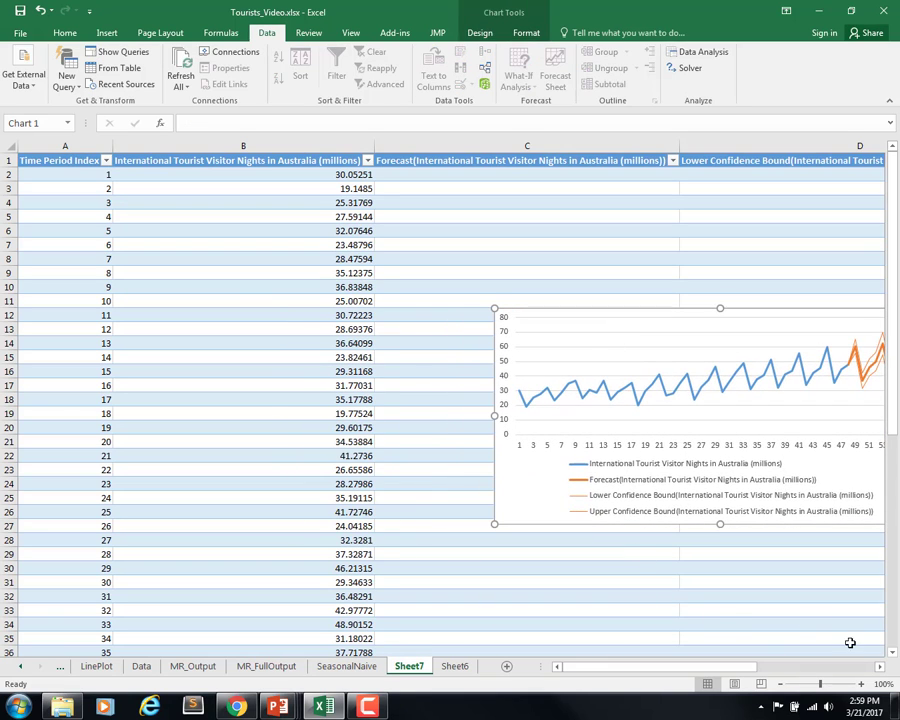
Step: Examine the smoothing parameters and error measures in the forecast statistics table, including the formula behind the RMSE value
click(879, 666)
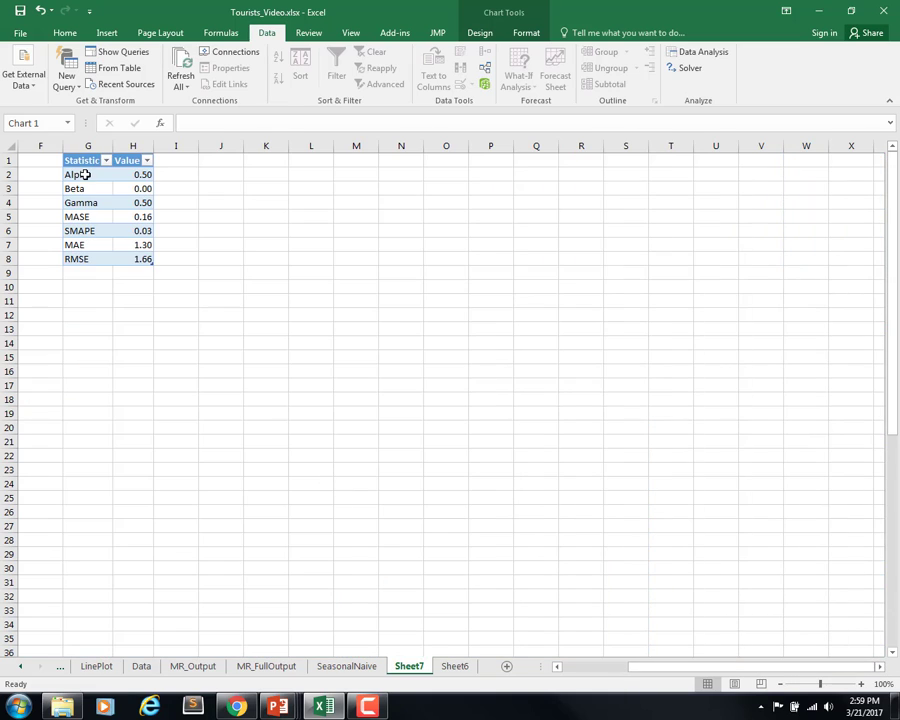
drag(85, 175, 140, 203)
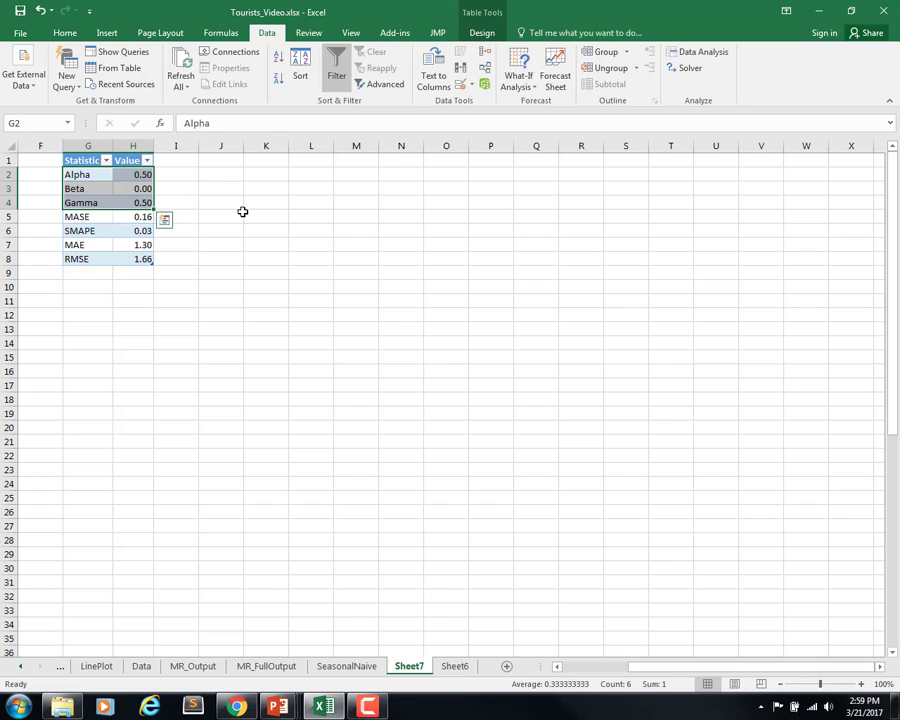
click(92, 216)
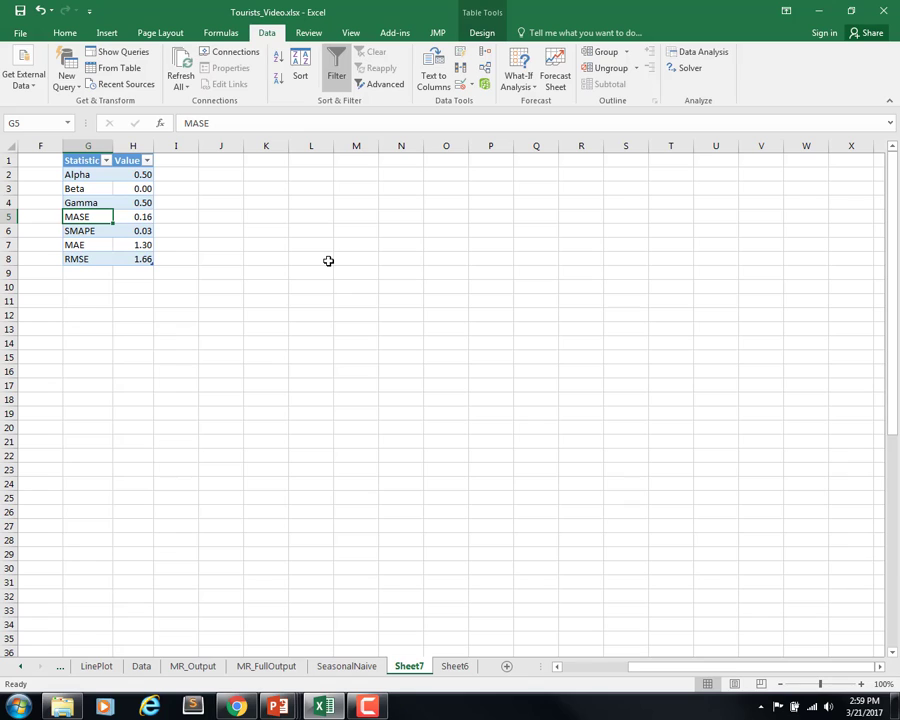
click(86, 232)
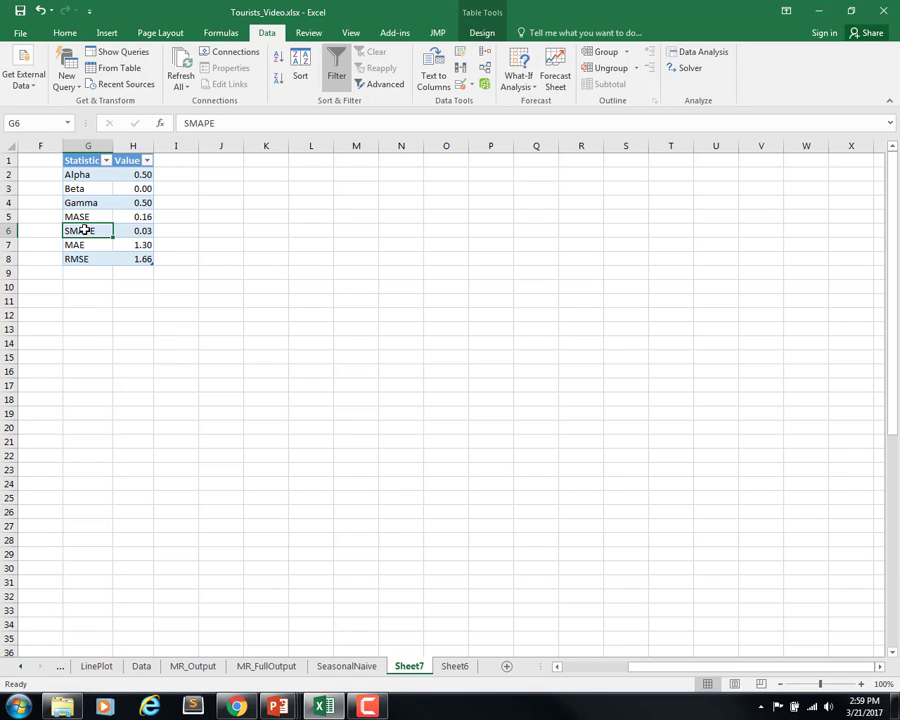
double_click(92, 245)
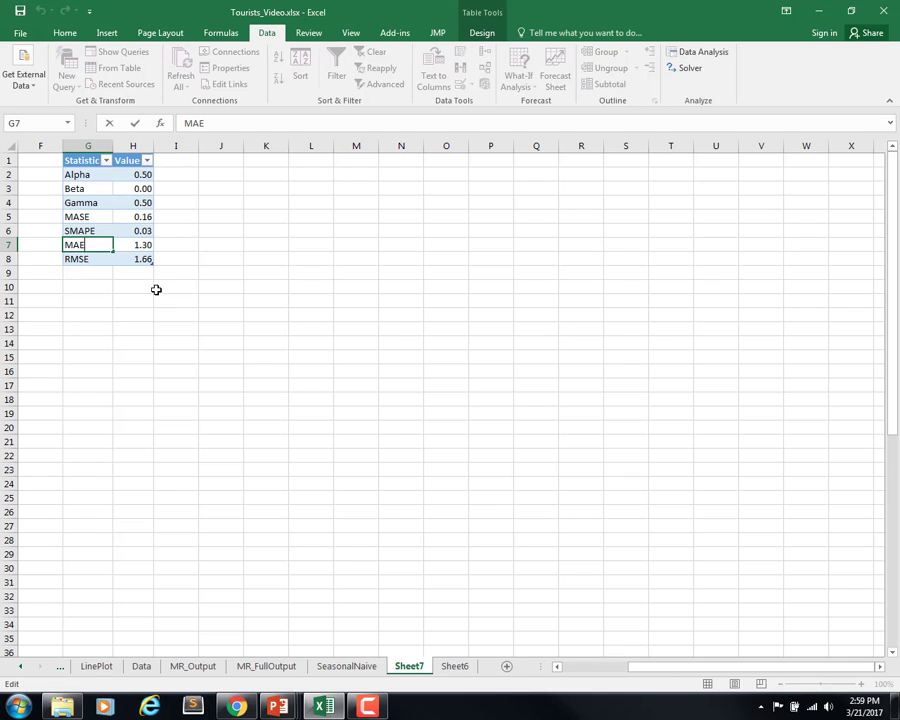
click(96, 260)
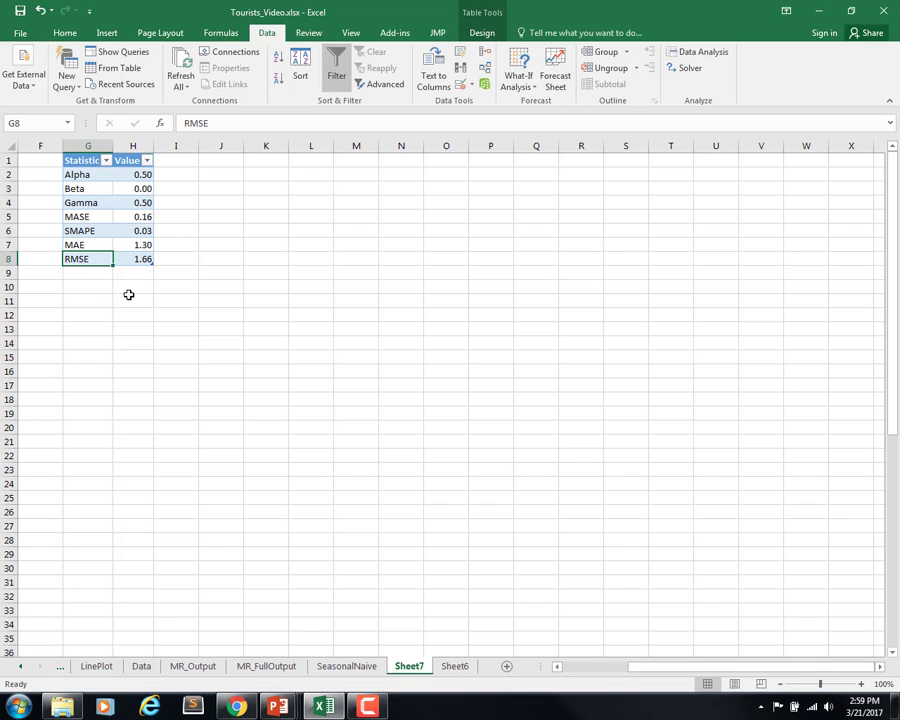
click(132, 244)
double_click(132, 257)
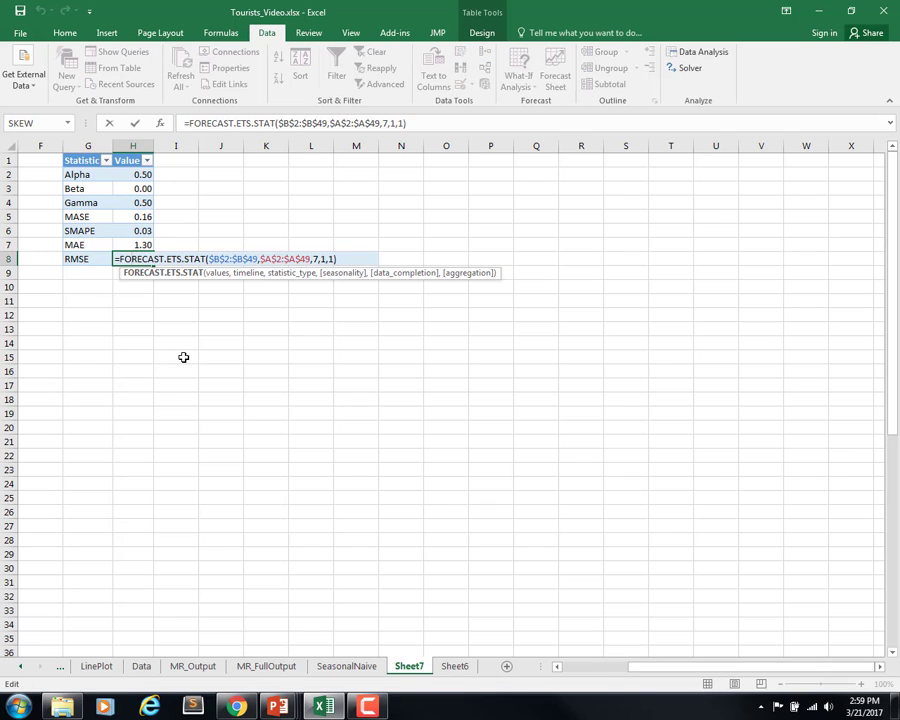
key(Return)
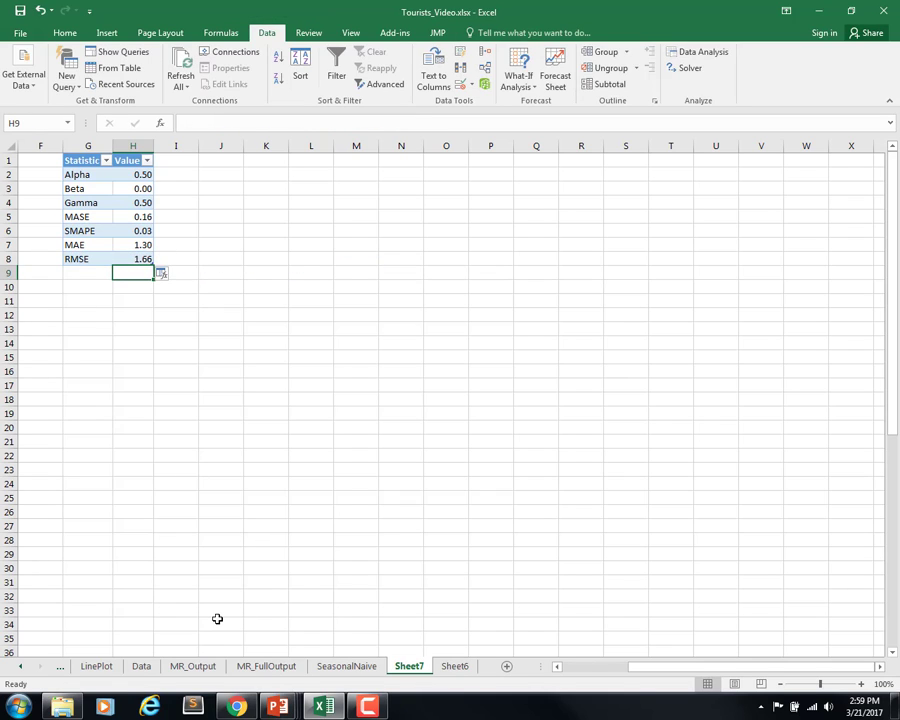
Step: Review the forecast values with their lower and upper confidence bounds for periods 49 to 60, and compare them with the chart
click(579, 667)
scroll(536, 581, down, 8)
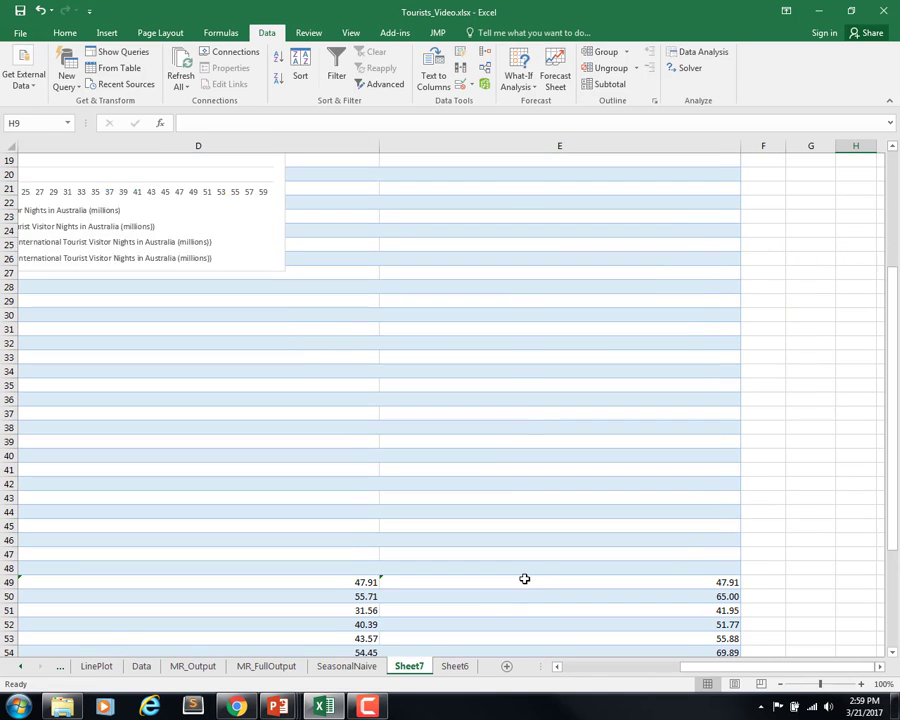
scroll(523, 578, down, 2)
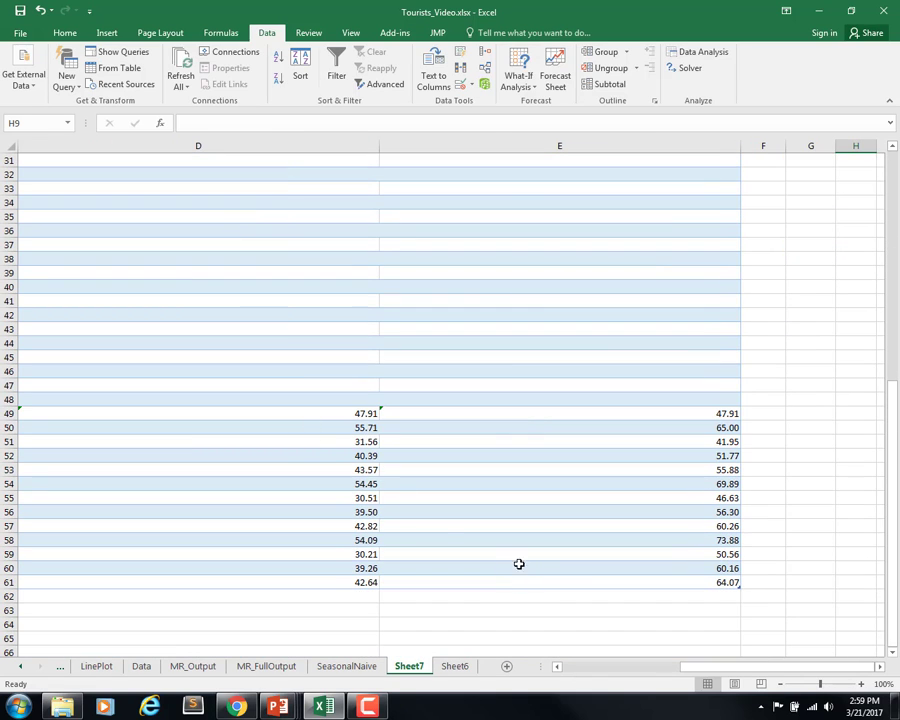
drag(690, 668, 635, 673)
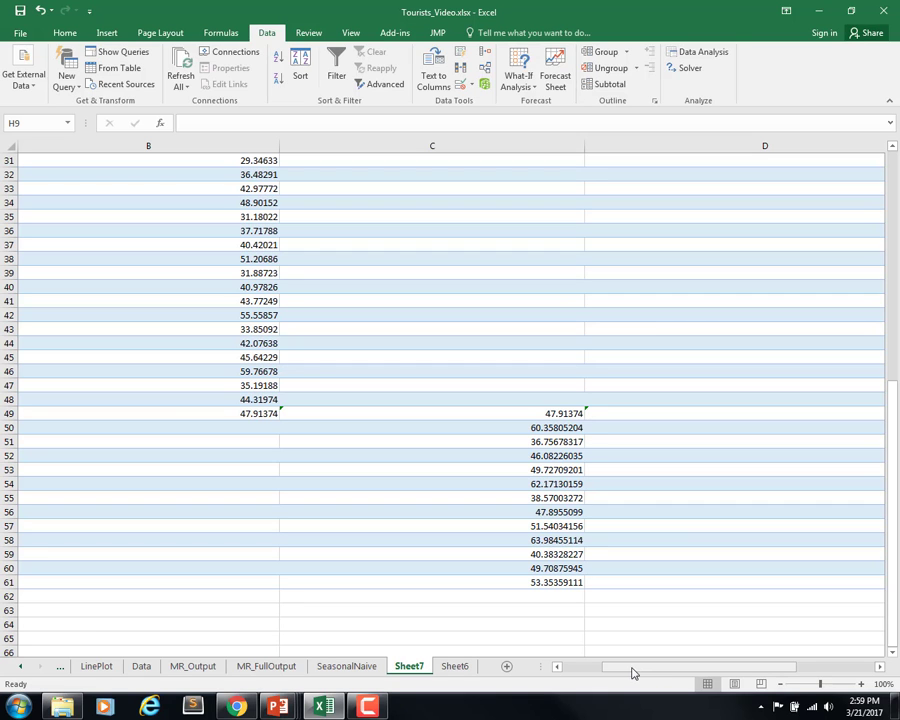
scroll(650, 565, up, 5)
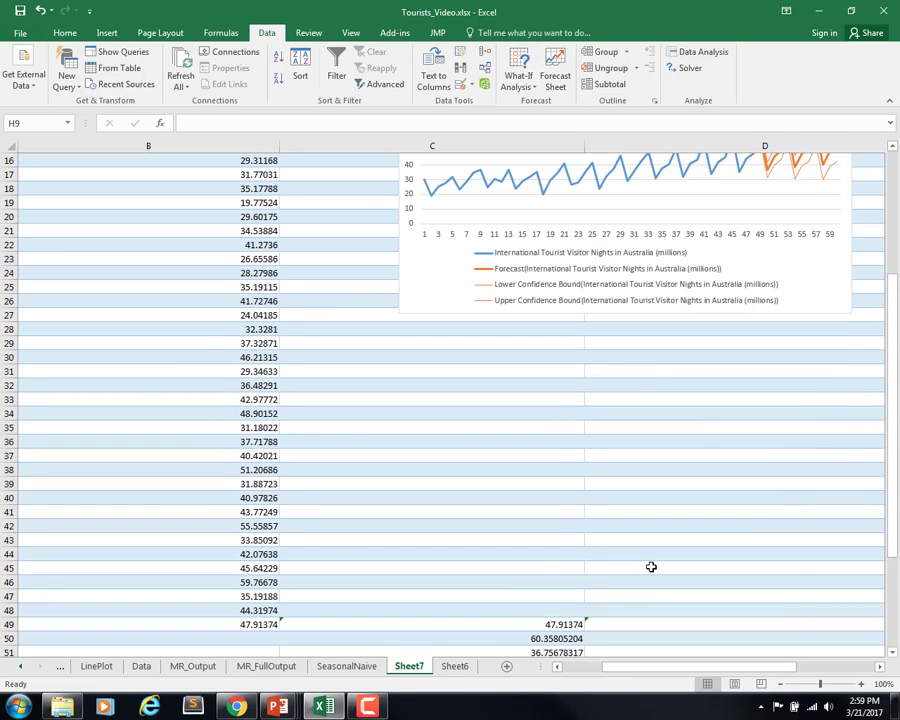
scroll(651, 567, up, 3)
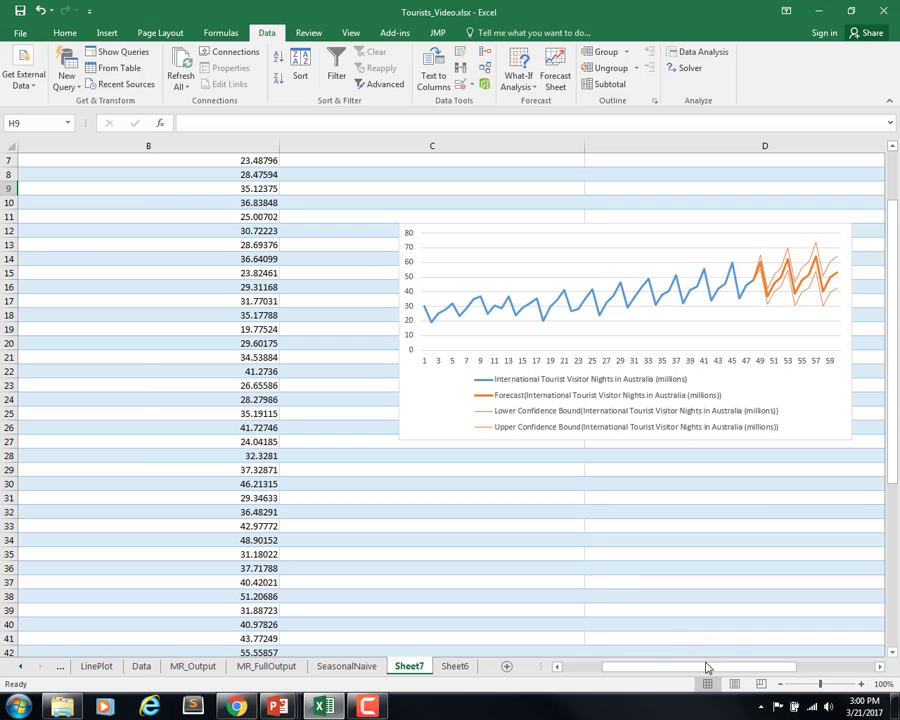
drag(705, 666, 667, 665)
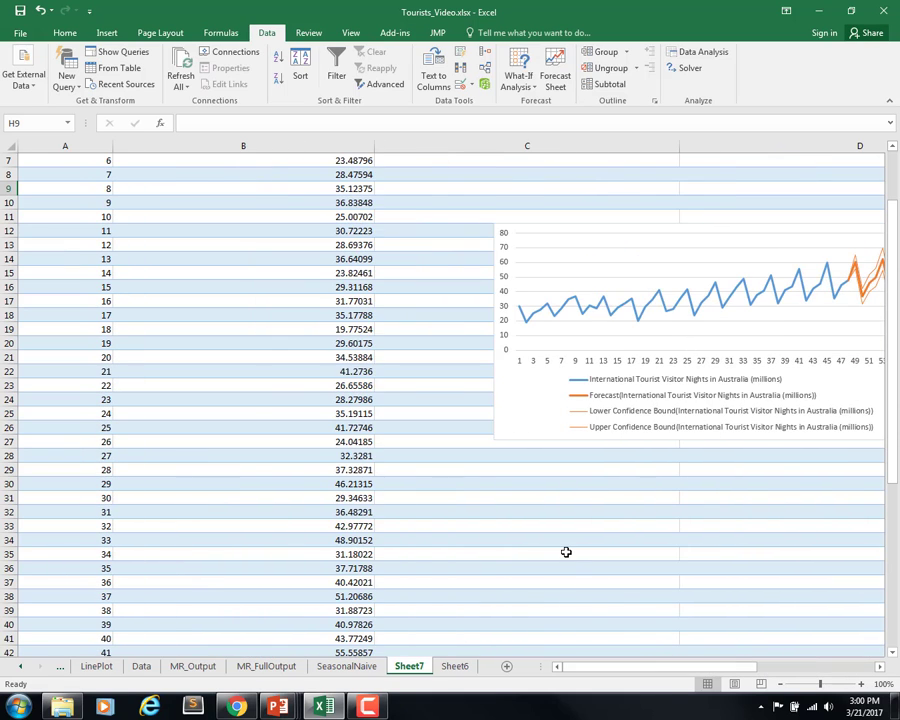
scroll(566, 552, down, 4)
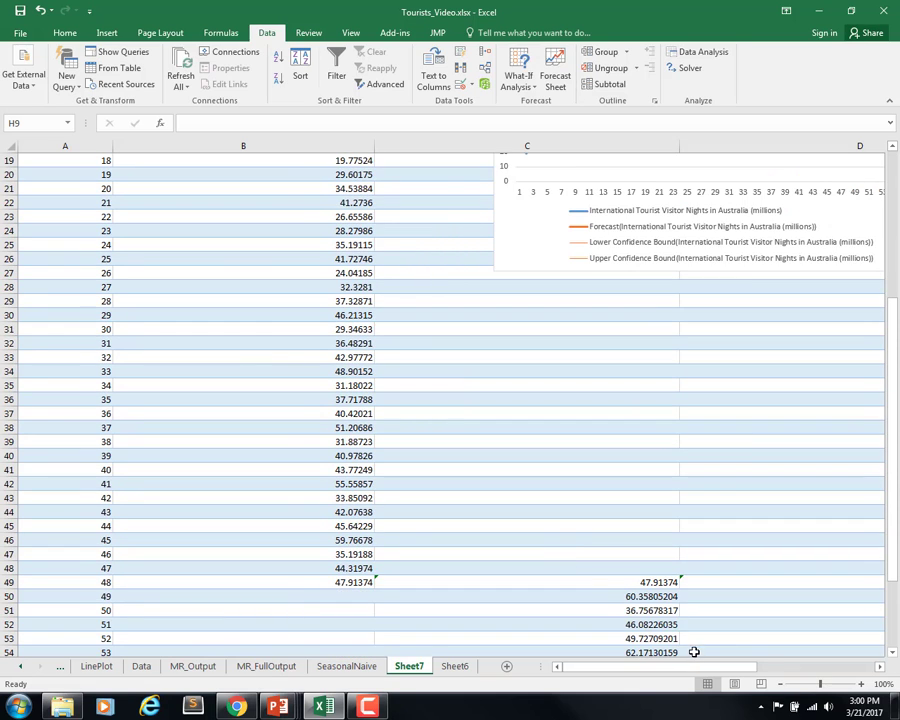
drag(706, 672, 790, 671)
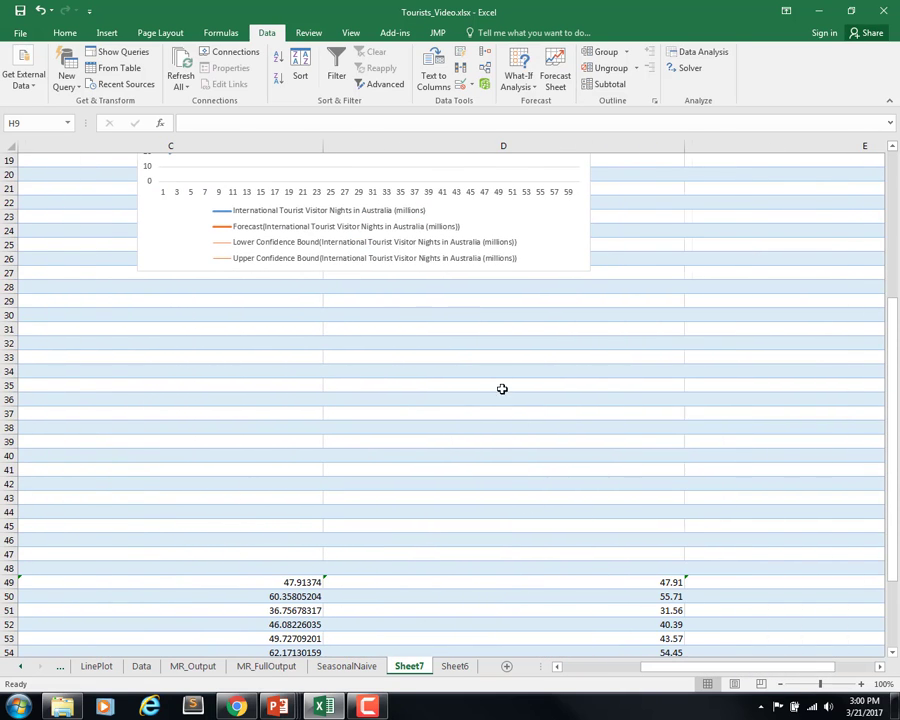
scroll(468, 472, up, 4)
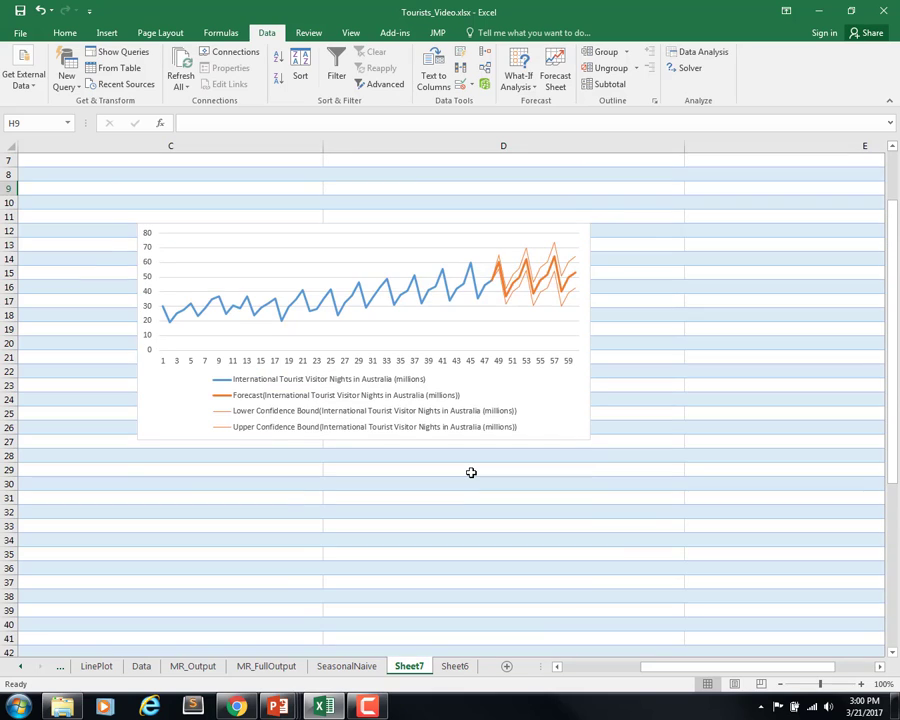